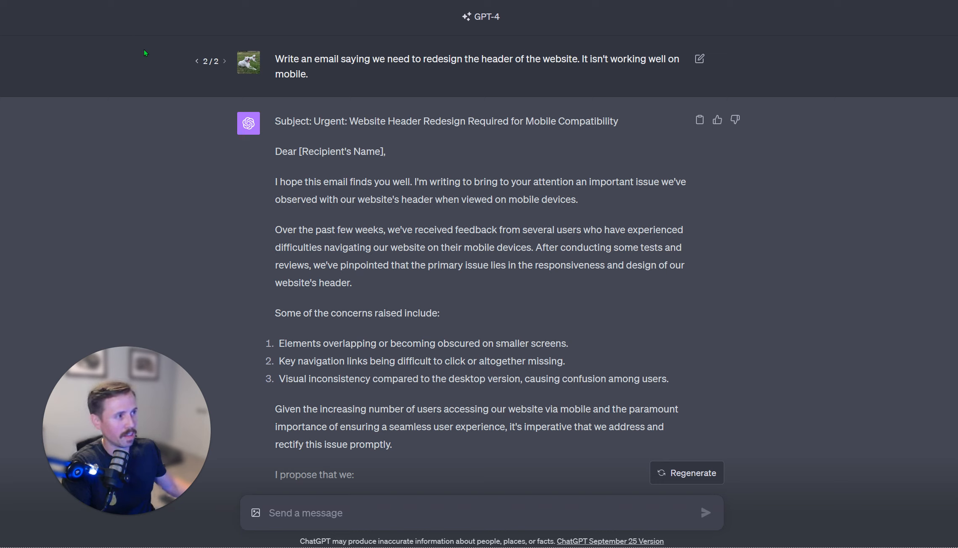
- Read through the generated email about redesigning the website header for mobile compatibility
{"action": "scroll", "coordinate": [132, 107], "scroll_direction": "down", "scroll_amount": 4}
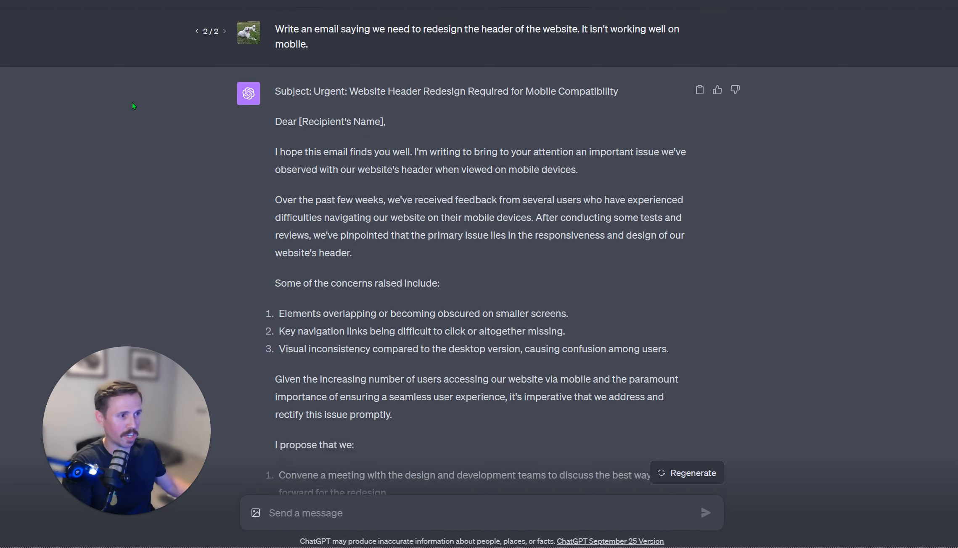
{"action": "scroll", "coordinate": [417, 166], "scroll_direction": "up", "scroll_amount": 3}
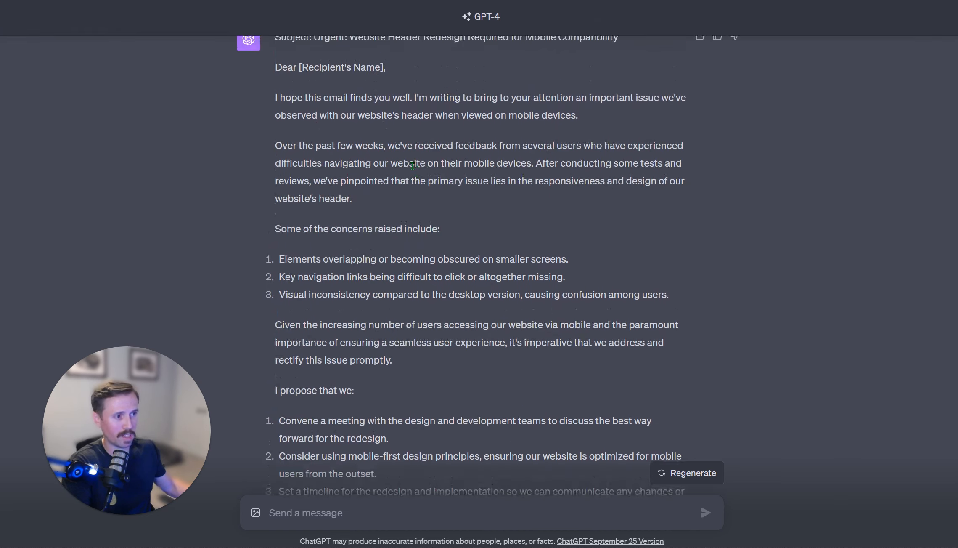
{"action": "scroll", "coordinate": [384, 163], "scroll_direction": "down", "scroll_amount": 4}
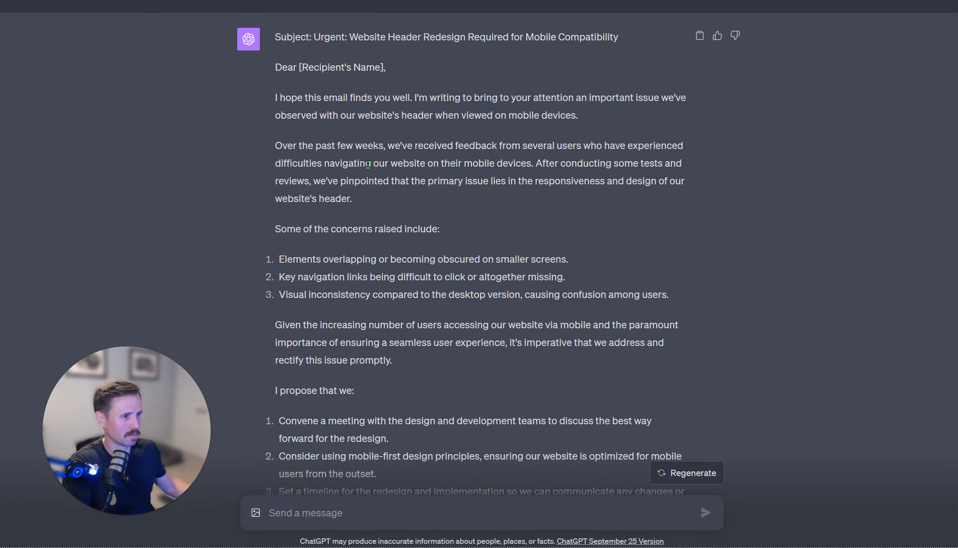
{"action": "scroll", "coordinate": [350, 161], "scroll_direction": "down", "scroll_amount": 2}
{"action": "scroll", "coordinate": [351, 160], "scroll_direction": "up", "scroll_amount": 1}
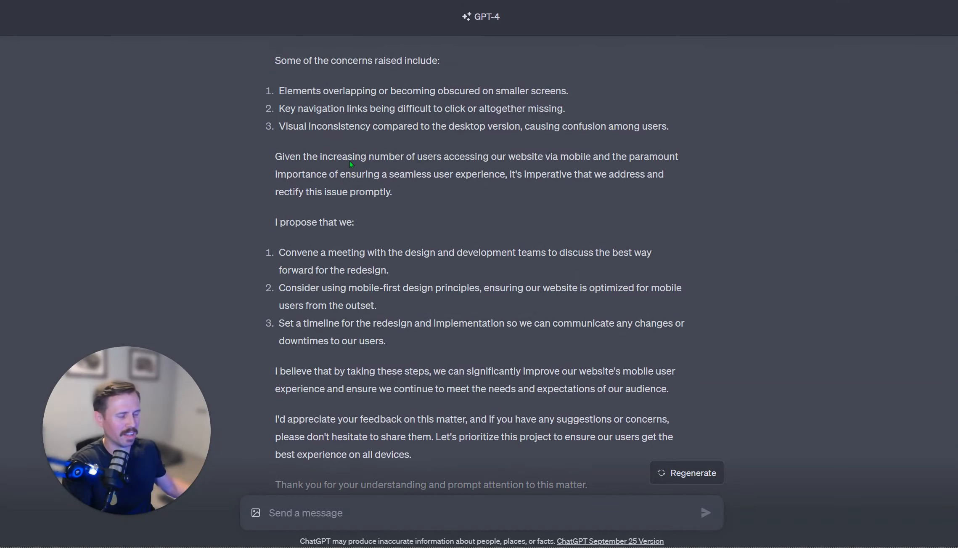
{"action": "scroll", "coordinate": [350, 161], "scroll_direction": "up", "scroll_amount": 4}
{"action": "scroll", "coordinate": [349, 161], "scroll_direction": "up", "scroll_amount": 1}
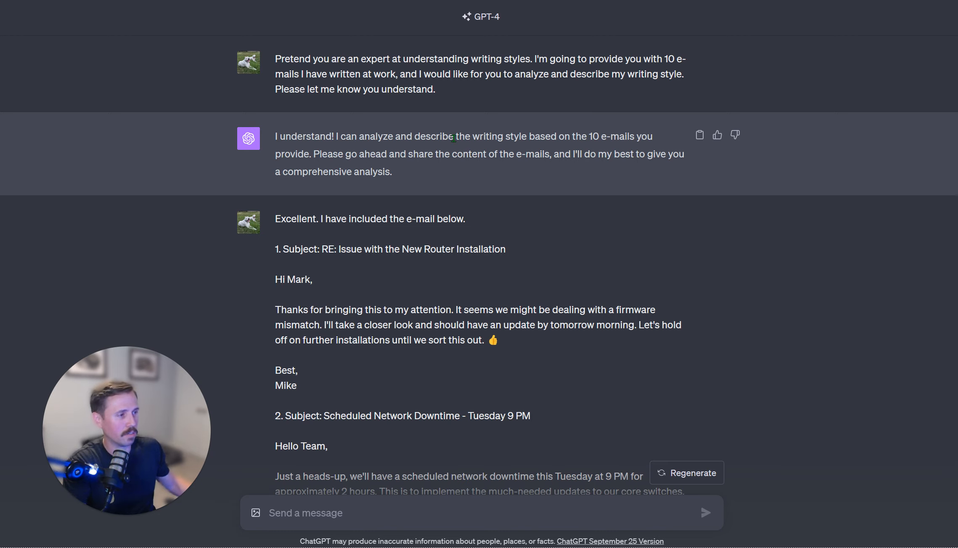
- Review the writing-style analysis prompt and the ten sample work e-mails supplied in the conversation
{"action": "scroll", "coordinate": [453, 138], "scroll_direction": "down", "scroll_amount": 2}
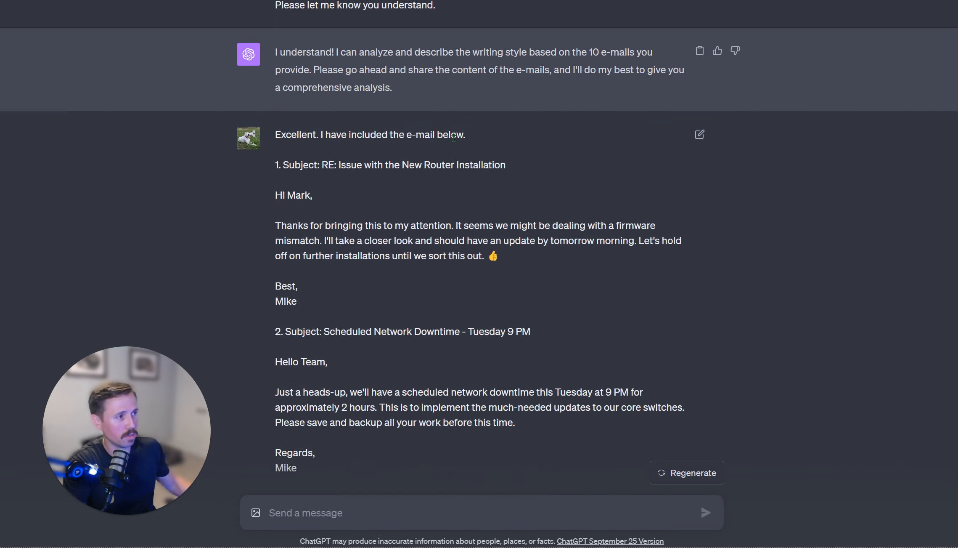
{"action": "scroll", "coordinate": [500, 126], "scroll_direction": "down", "scroll_amount": 1}
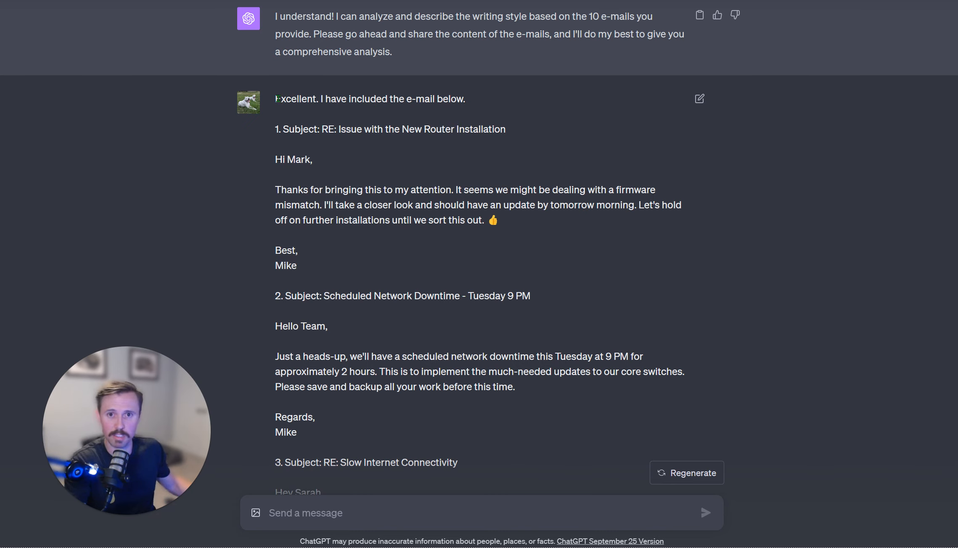
{"action": "scroll", "coordinate": [250, 117], "scroll_direction": "down", "scroll_amount": 1}
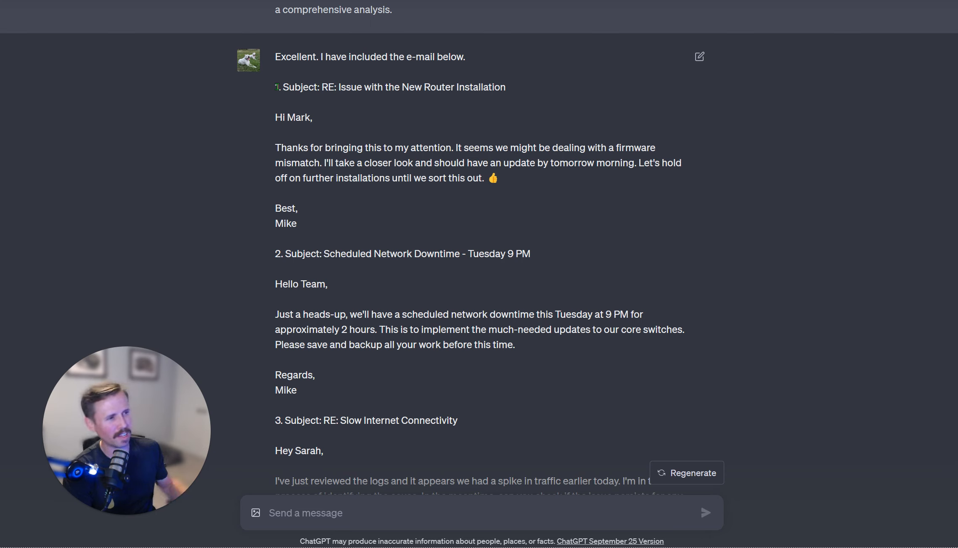
{"action": "left_click_drag", "start_coordinate": [313, 147], "coordinate": [412, 172]}
{"action": "left_click", "coordinate": [413, 172]}
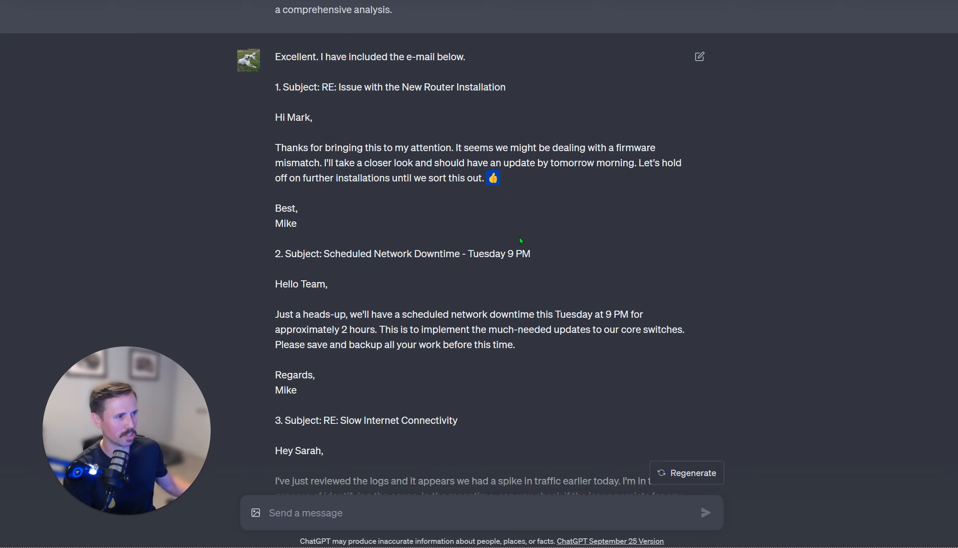
{"action": "scroll", "coordinate": [520, 241], "scroll_direction": "down", "scroll_amount": 5}
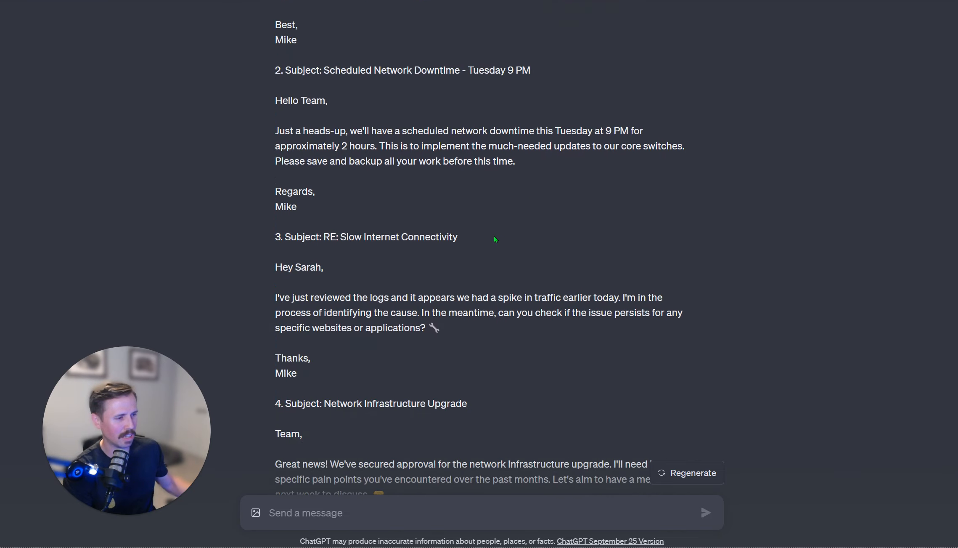
{"action": "scroll", "coordinate": [495, 239], "scroll_direction": "down", "scroll_amount": 3}
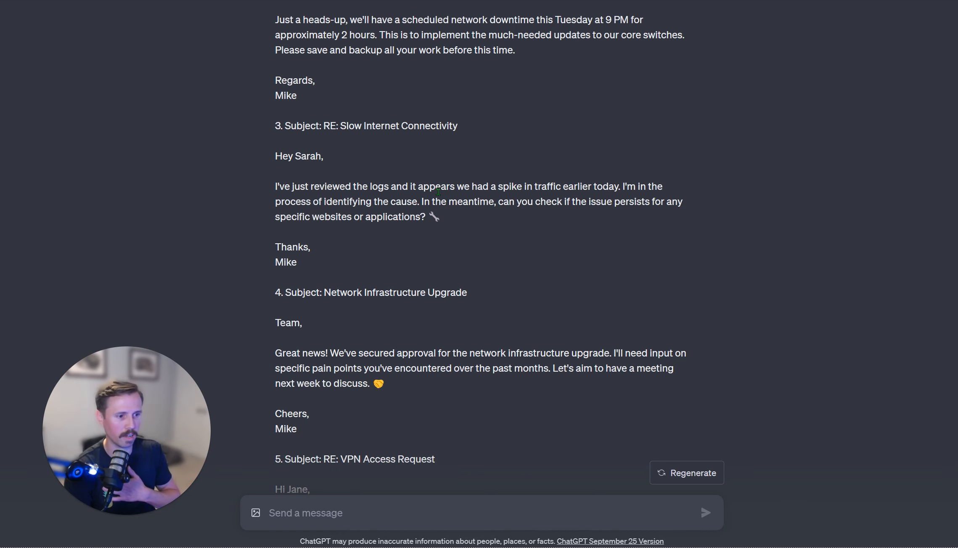
{"action": "scroll", "coordinate": [458, 227], "scroll_direction": "down", "scroll_amount": 5}
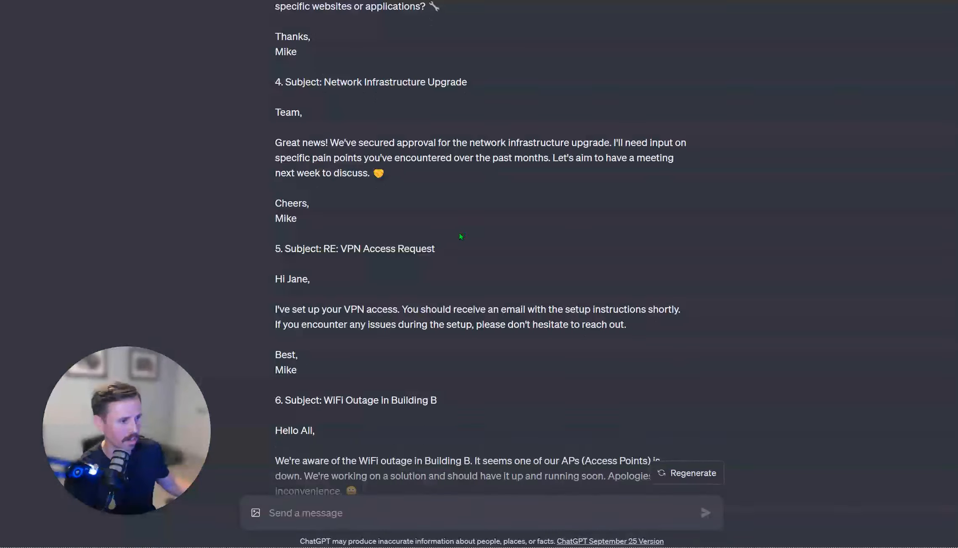
{"action": "scroll", "coordinate": [461, 237], "scroll_direction": "down", "scroll_amount": 9}
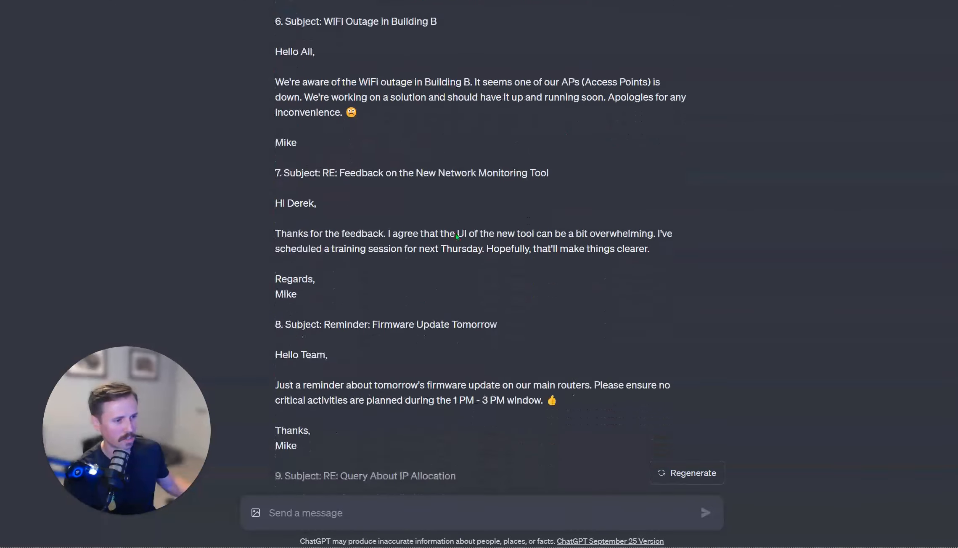
{"action": "scroll", "coordinate": [457, 237], "scroll_direction": "down", "scroll_amount": 10}
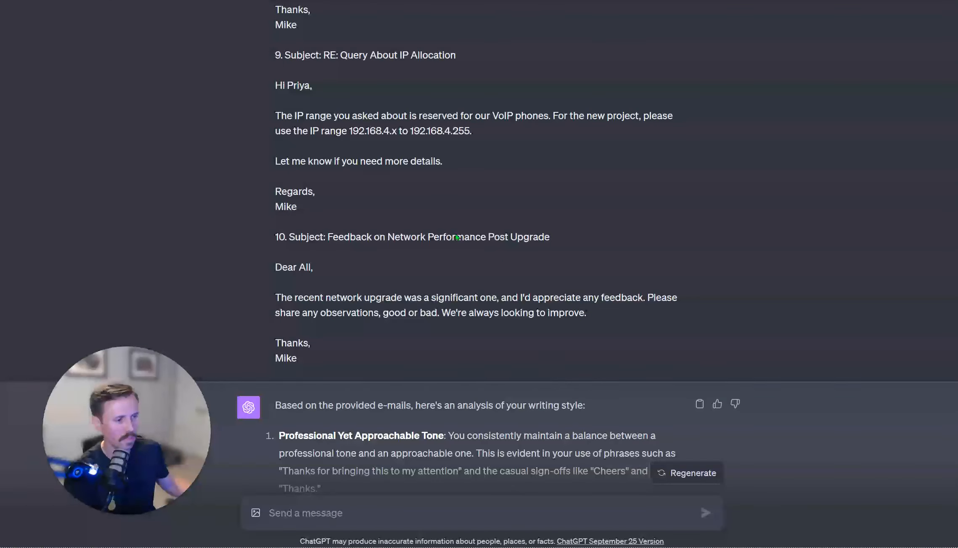
- Examine the ten-point writing style analysis and the follow-up request that gives the style a reusable label
{"action": "scroll", "coordinate": [457, 237], "scroll_direction": "down", "scroll_amount": 5}
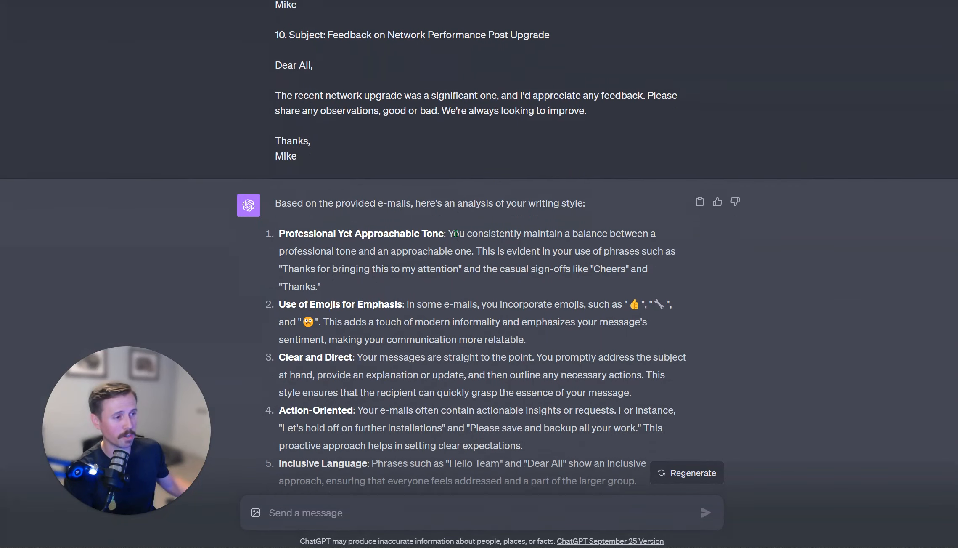
{"action": "scroll", "coordinate": [456, 234], "scroll_direction": "down", "scroll_amount": 3}
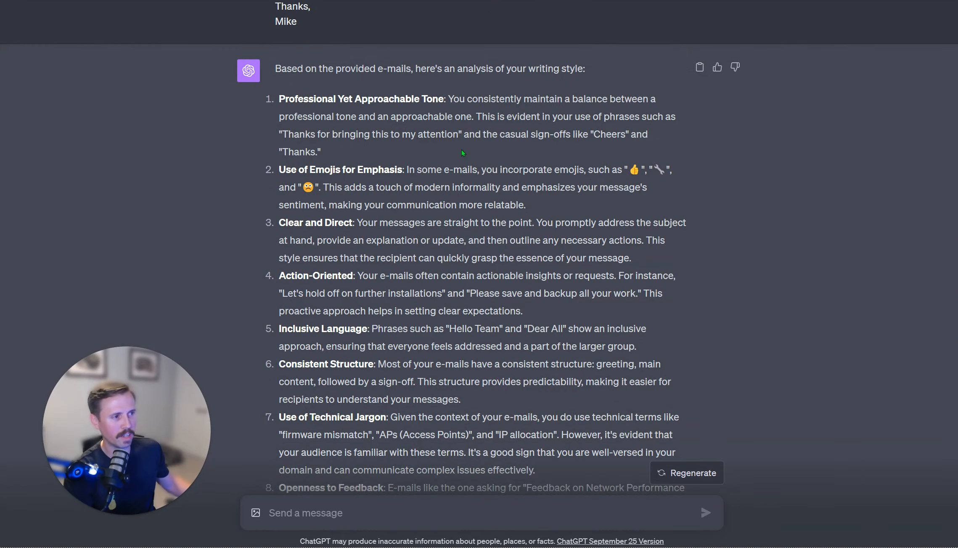
{"action": "scroll", "coordinate": [463, 164], "scroll_direction": "down", "scroll_amount": 1}
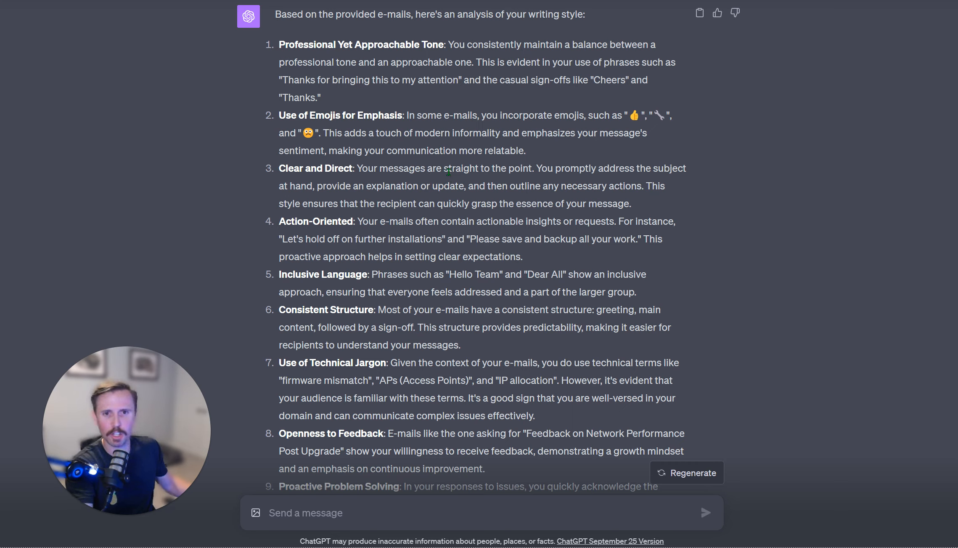
{"action": "scroll", "coordinate": [444, 219], "scroll_direction": "down", "scroll_amount": 6}
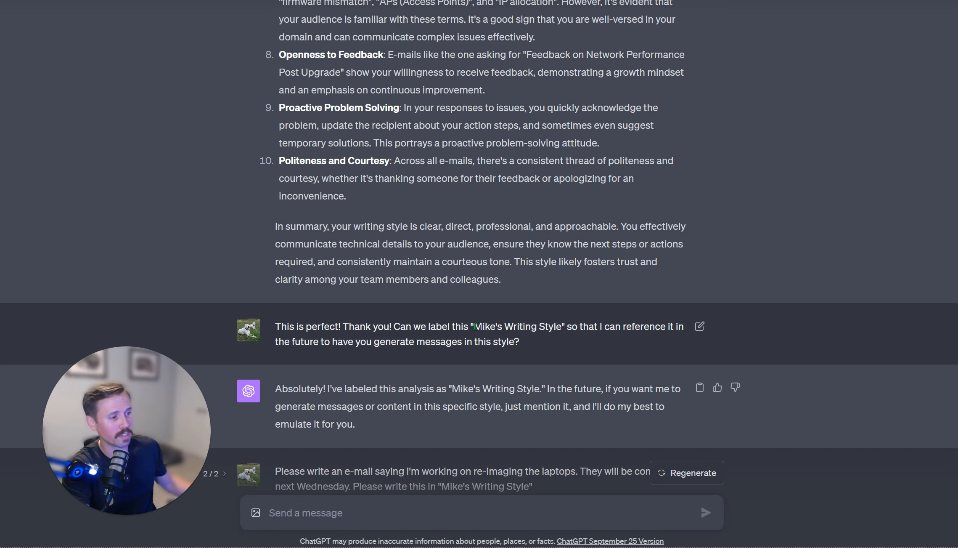
{"action": "left_click_drag", "start_coordinate": [474, 327], "coordinate": [564, 327]}
{"action": "left_click", "coordinate": [564, 327]}
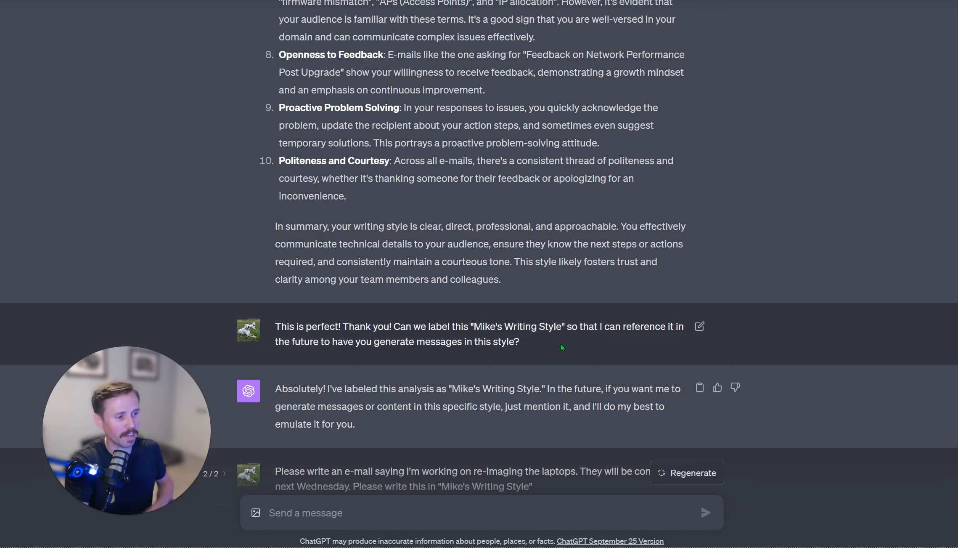
- Reopen the laptop re-imaging e-mail prompt for editing and resubmit it with the labelled writing style reference kept
{"action": "scroll", "coordinate": [469, 356], "scroll_direction": "down", "scroll_amount": 1}
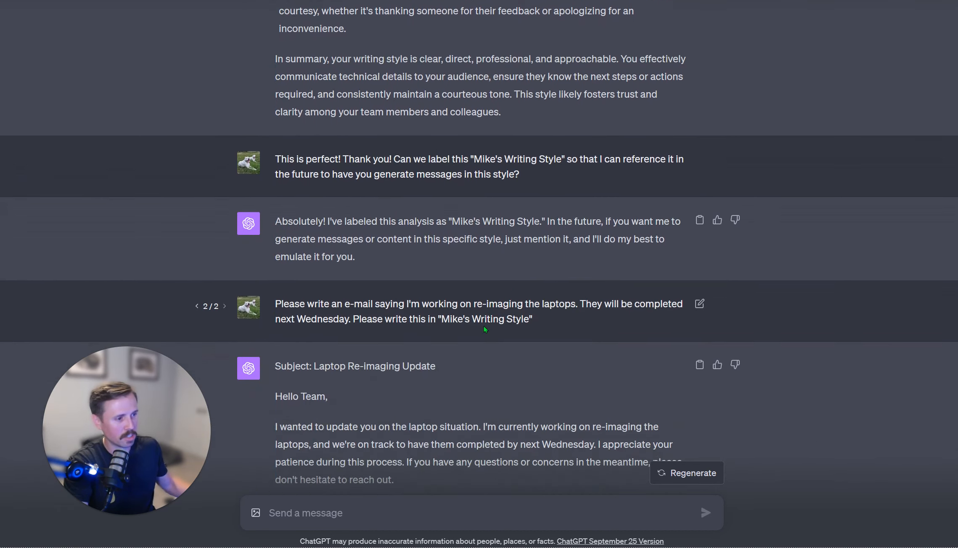
{"action": "left_click", "coordinate": [700, 260]}
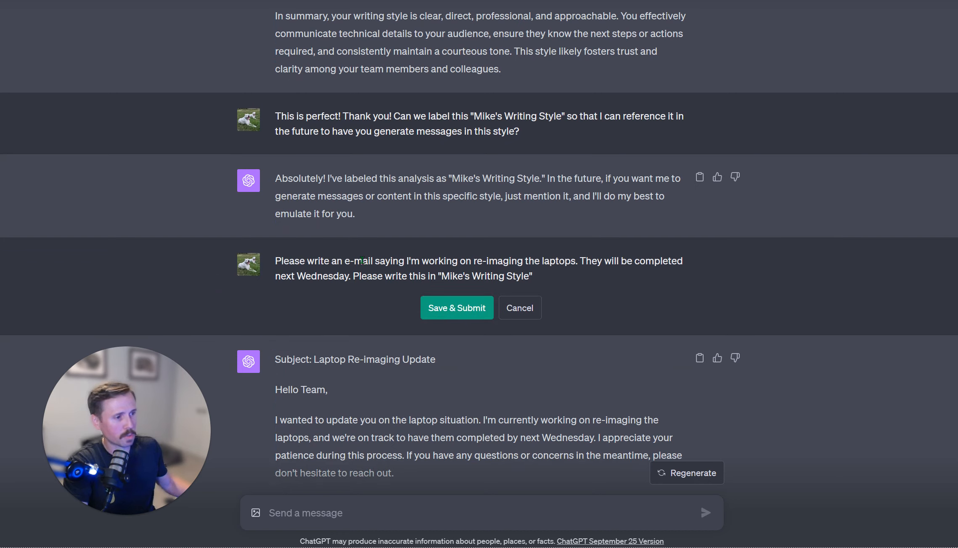
{"action": "left_click", "coordinate": [537, 275]}
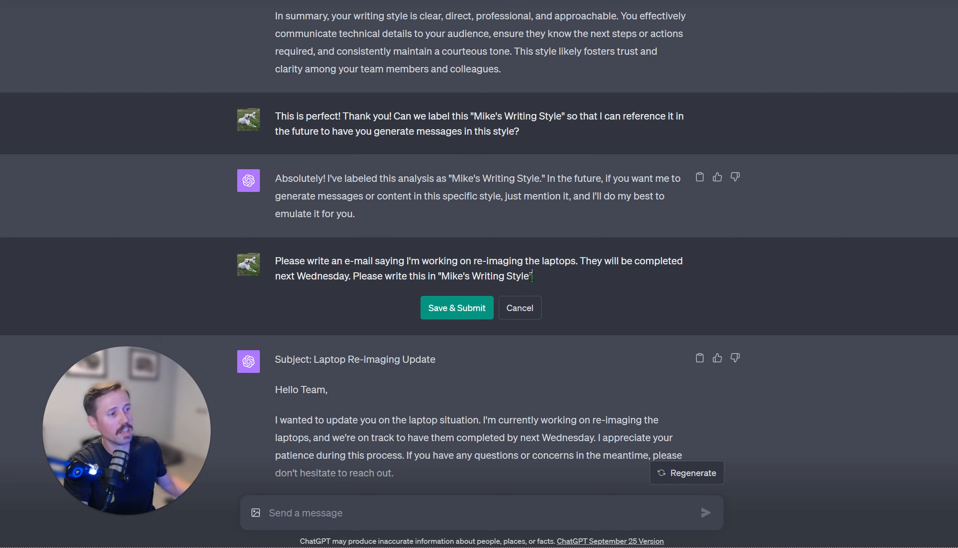
{"action": "left_click_drag", "start_coordinate": [440, 275], "coordinate": [533, 276]}
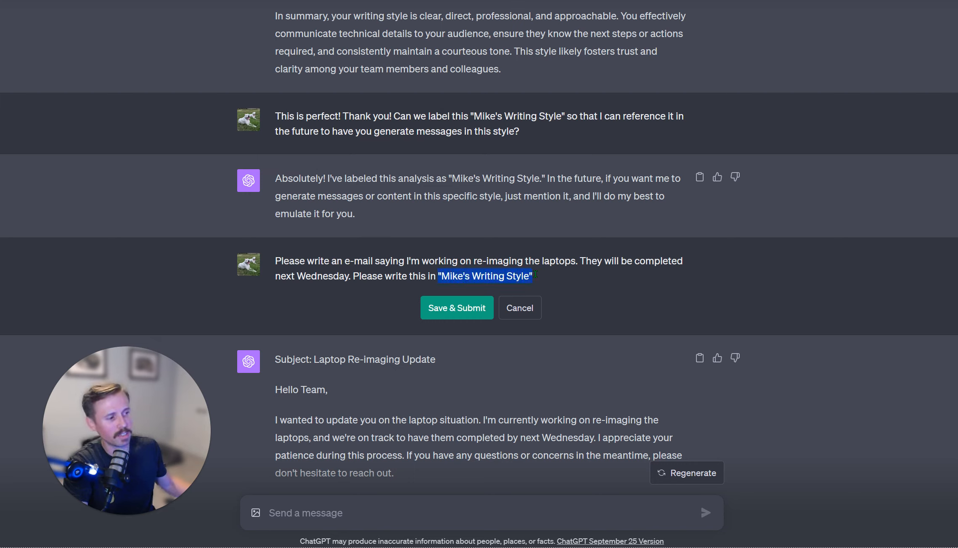
{"action": "left_click", "coordinate": [473, 305]}
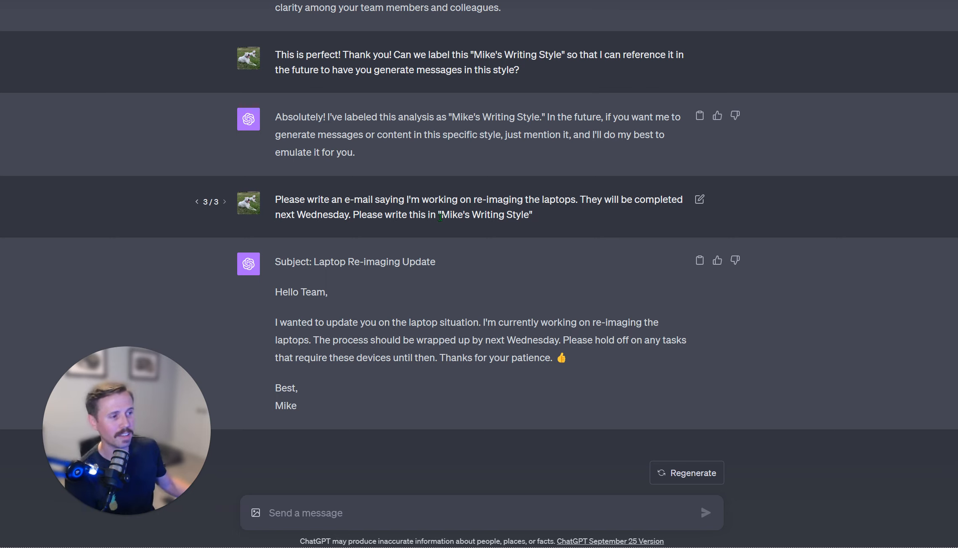
- Compare the writing style reference in the resubmitted prompt with the body of the new laptop re-imaging e-mail
{"action": "left_click_drag", "start_coordinate": [439, 214], "coordinate": [547, 221]}
{"action": "left_click", "coordinate": [549, 220]}
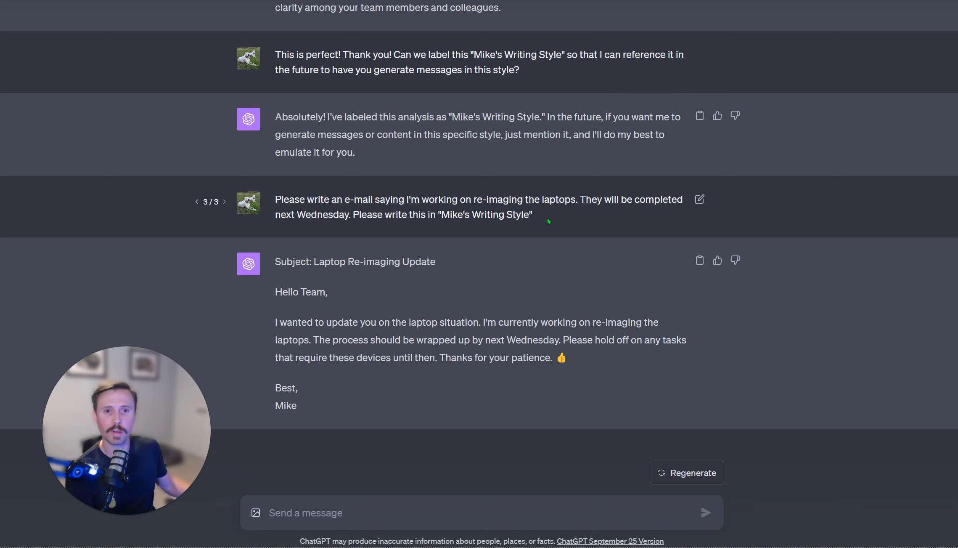
{"action": "left_click_drag", "start_coordinate": [437, 215], "coordinate": [547, 219]}
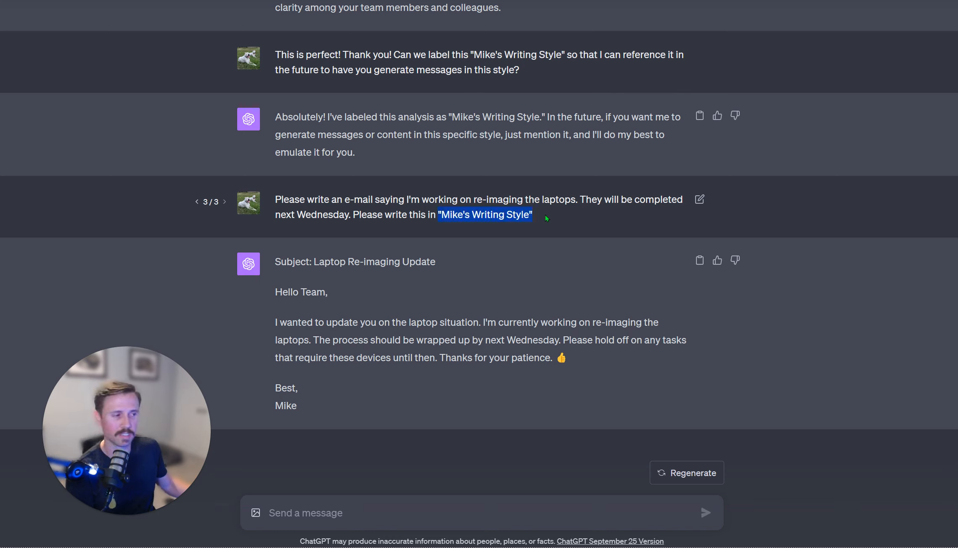
{"action": "left_click", "coordinate": [547, 218]}
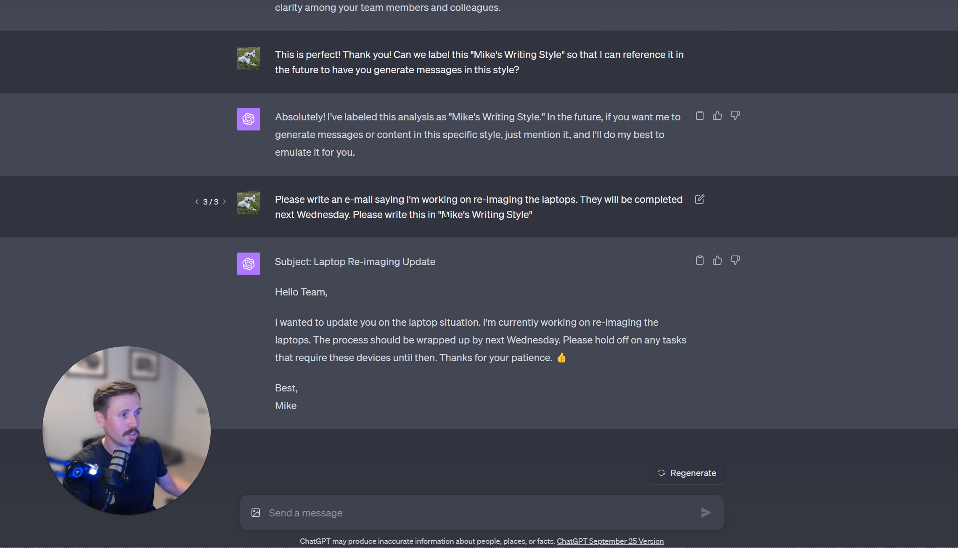
{"action": "left_click_drag", "start_coordinate": [443, 215], "coordinate": [532, 215]}
{"action": "left_click", "coordinate": [543, 218]}
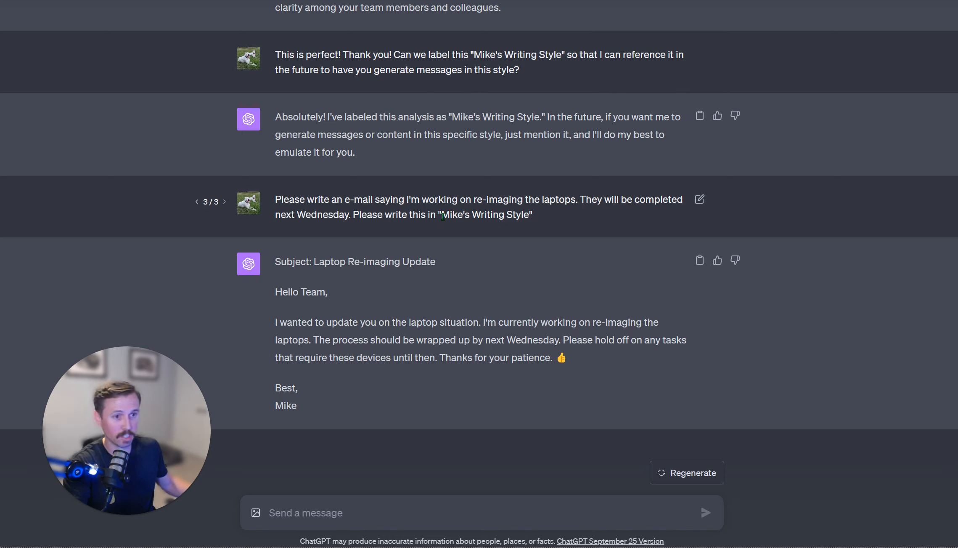
{"action": "left_click_drag", "start_coordinate": [410, 320], "coordinate": [479, 354]}
{"action": "left_click", "coordinate": [482, 353]}
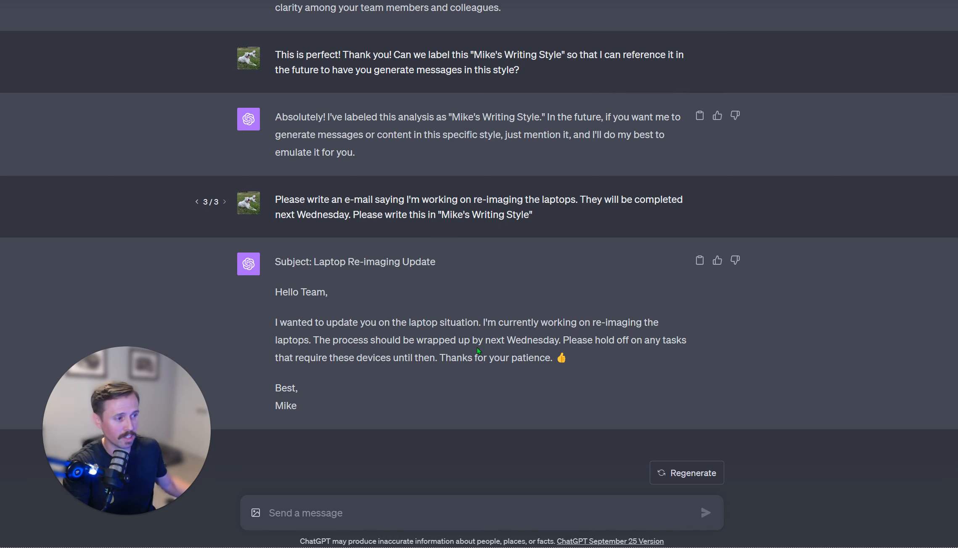